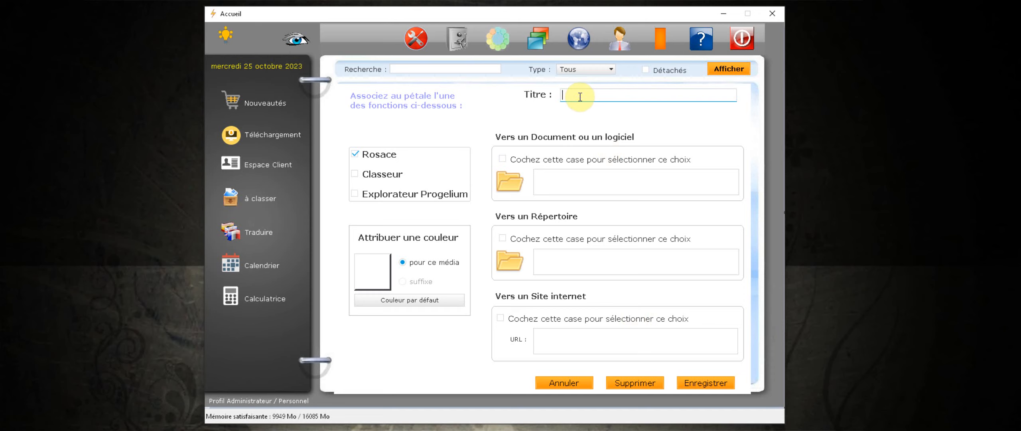
# Title the new petal "Playlists Youtube" with the Rosace function and save it
pyautogui.write('Playlists Youtube')
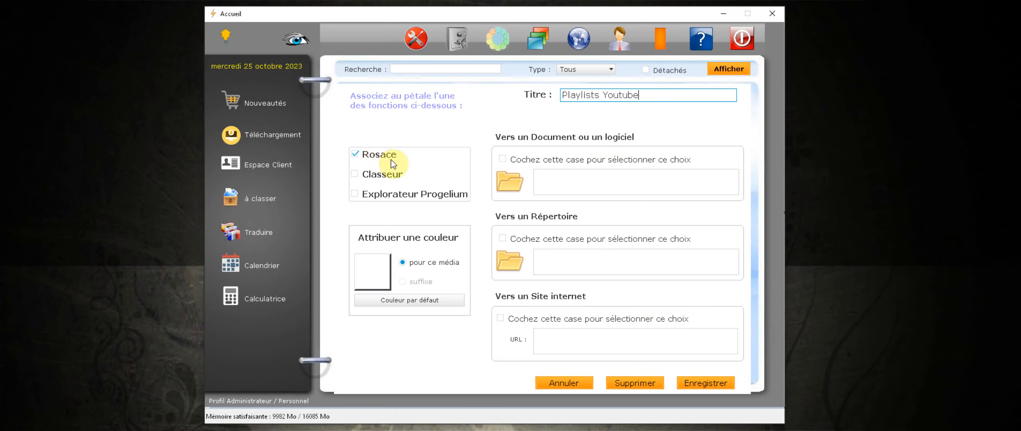
pyautogui.click(706, 380)
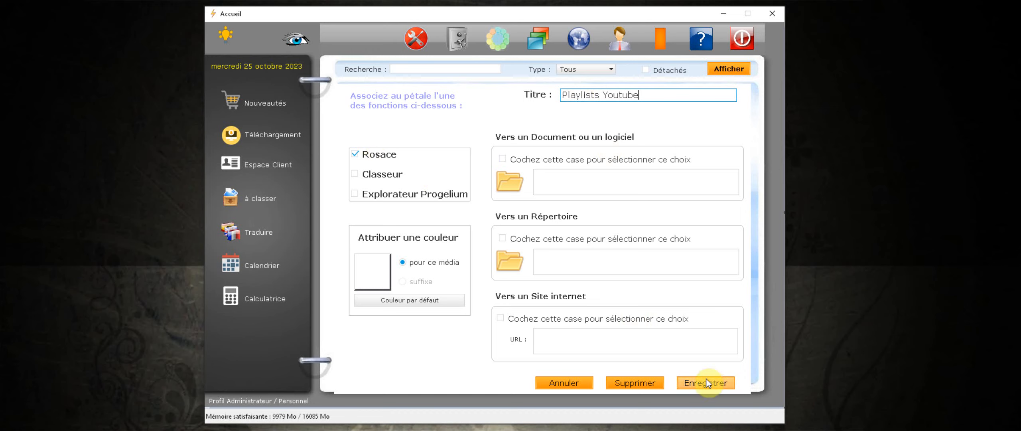
pyautogui.click(718, 382)
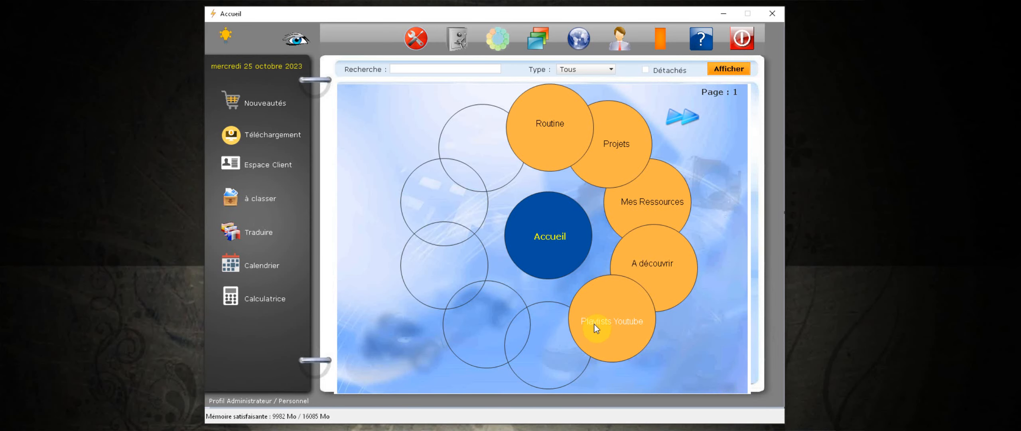
# Open the Playlists Youtube rosace and define its first petal as a Rosace titled "Musiques"
pyautogui.click(617, 321)
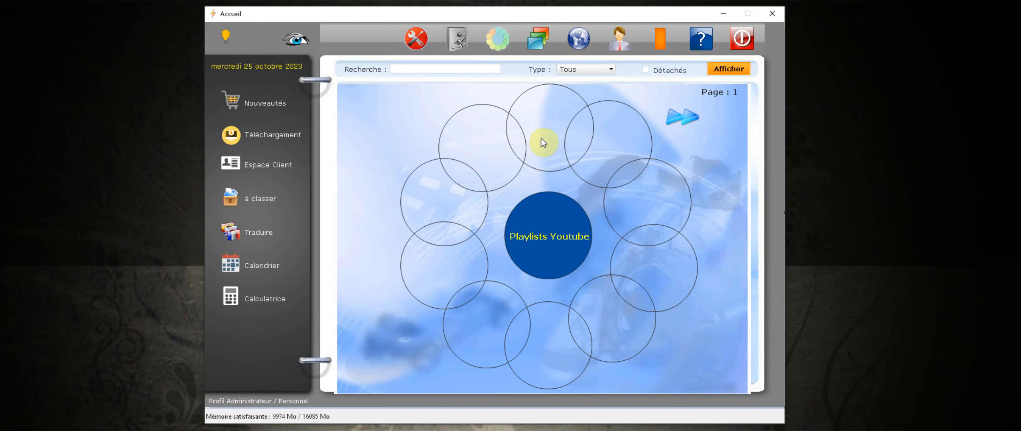
pyautogui.rightClick(550, 117)
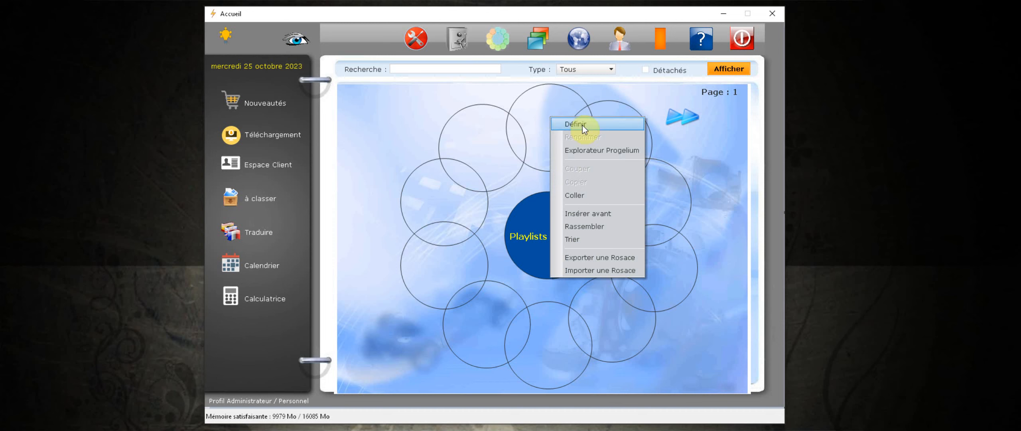
pyautogui.click(603, 127)
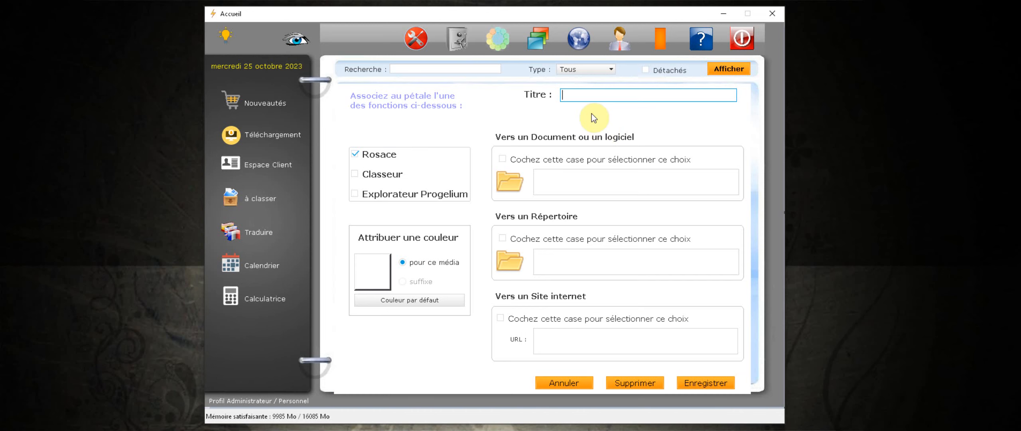
pyautogui.write('Musiques')
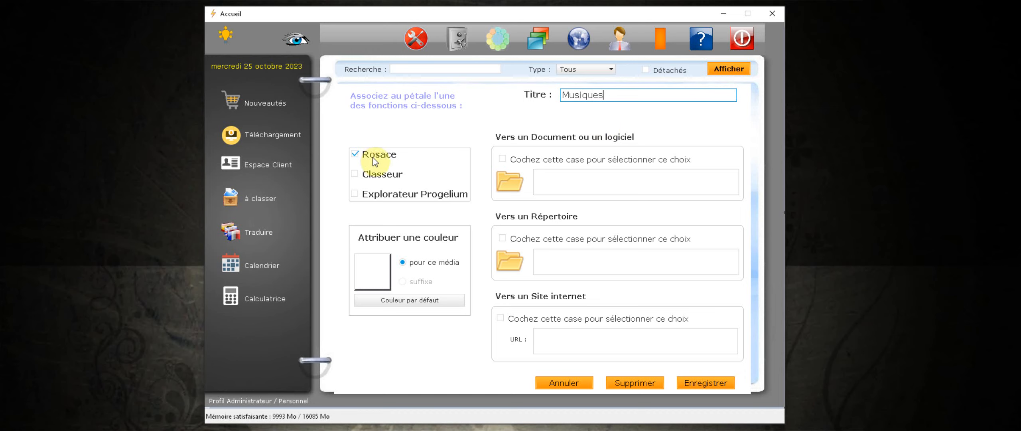
pyautogui.click(700, 383)
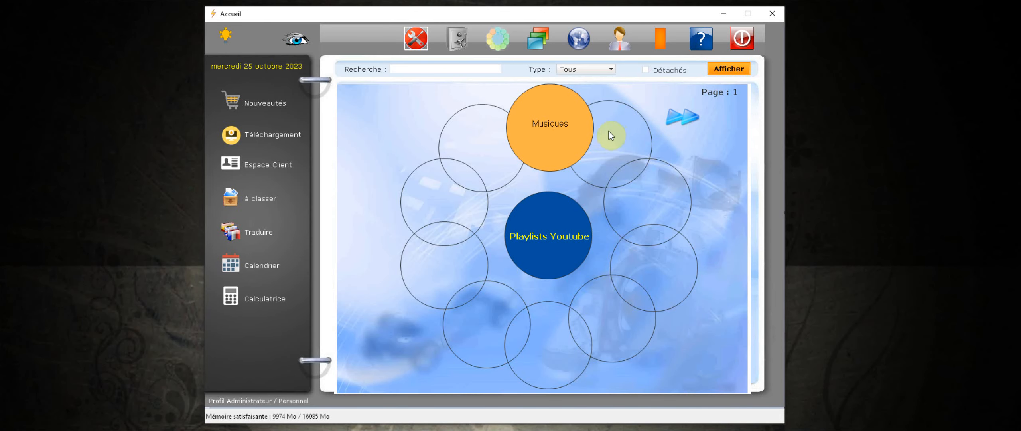
# Define the second petal, beside Musiques, as a Rosace titled "Mes Savoirs" and save it
pyautogui.rightClick(613, 131)
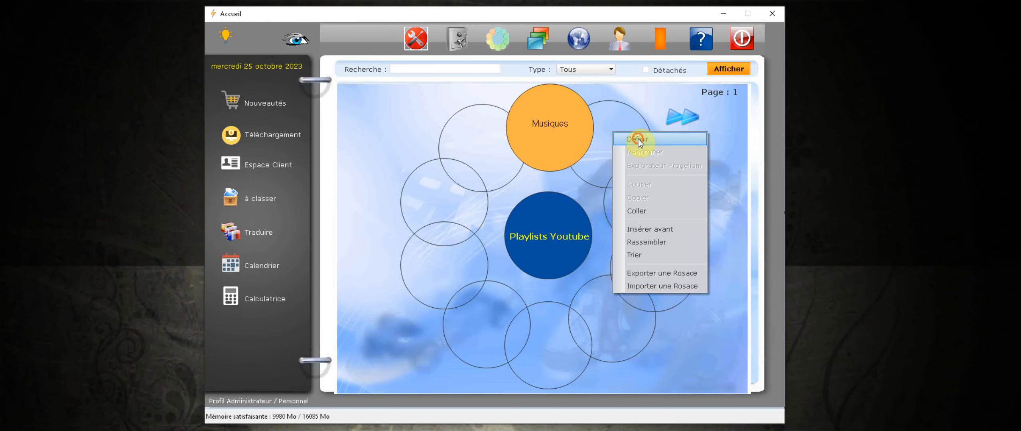
pyautogui.click(638, 139)
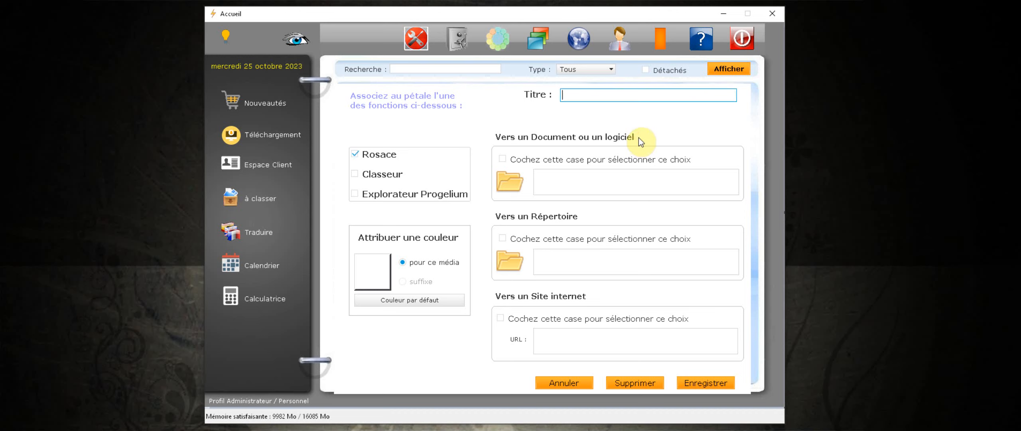
pyautogui.write('Mes Savoirs')
pyautogui.click(708, 387)
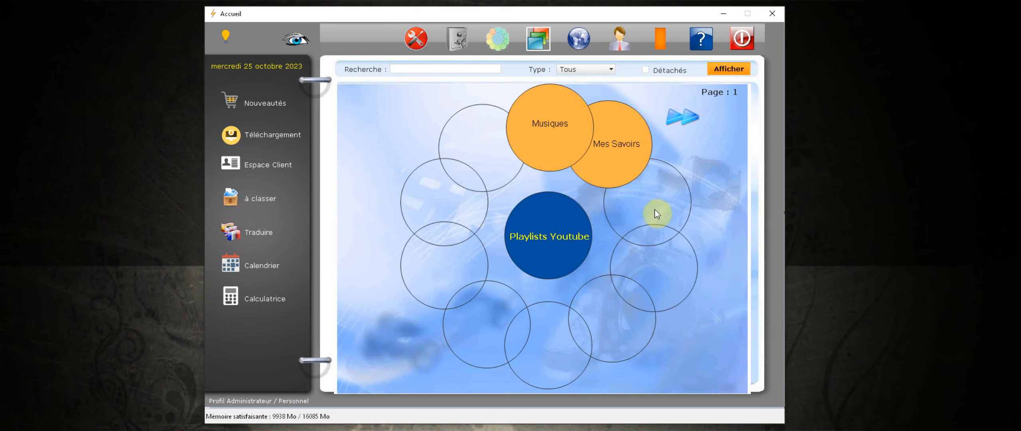
# Define the third petal, after Mes Savoirs, as a Rosace titled "Divertissements" and save it
pyautogui.rightClick(642, 199)
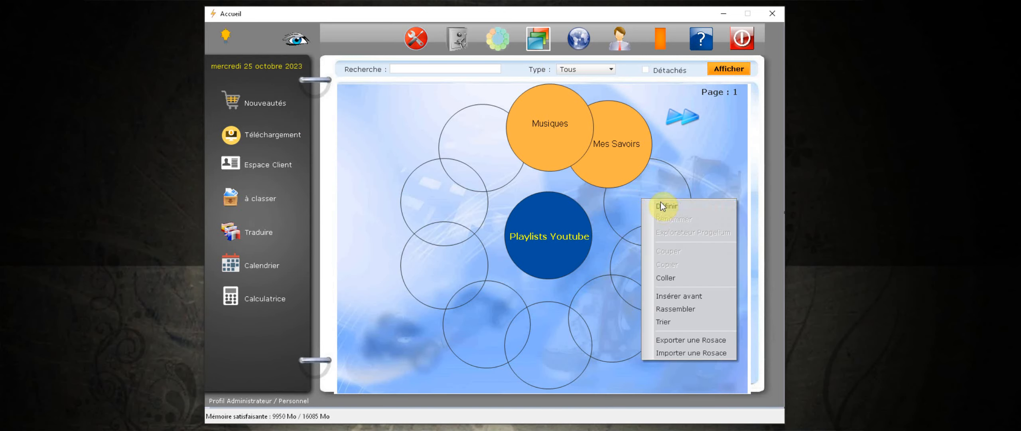
pyautogui.click(661, 204)
pyautogui.write('Diver')
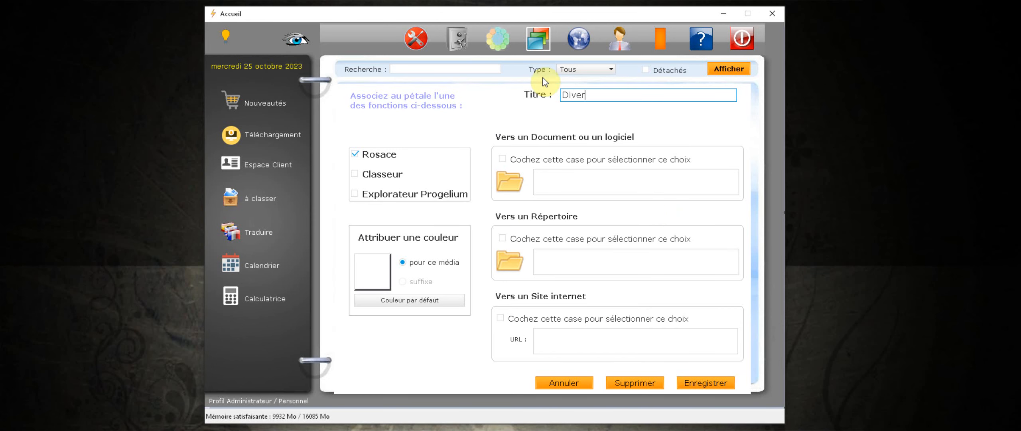
pyautogui.write('tissements')
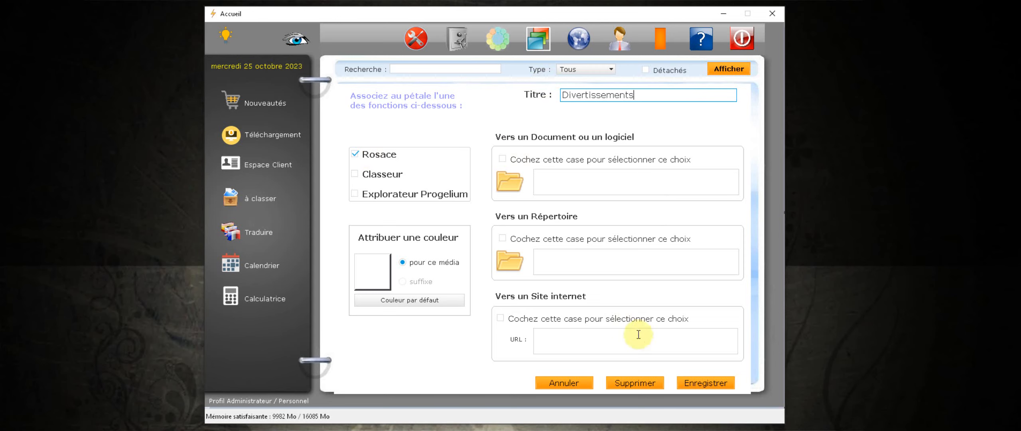
pyautogui.click(716, 384)
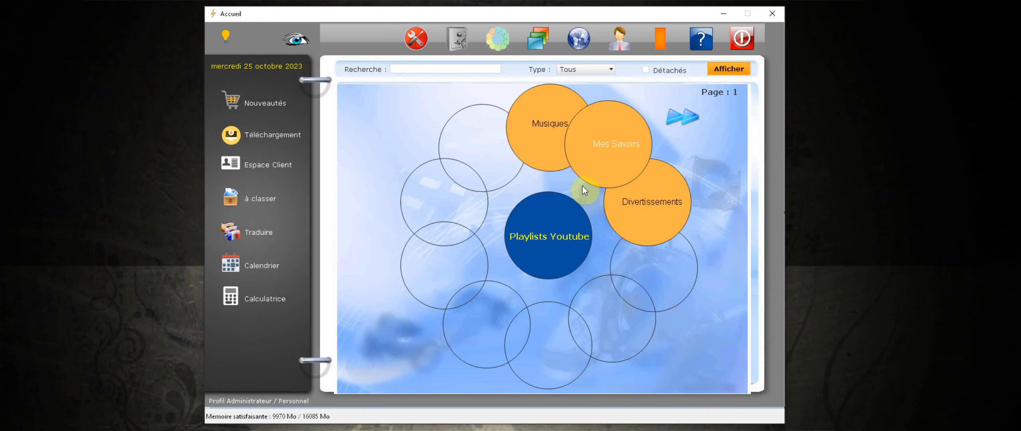
# Open the Musiques rosace, and switch to YouTube in the browser to copy the URL of the musical compositions playlist
pyautogui.click(546, 127)
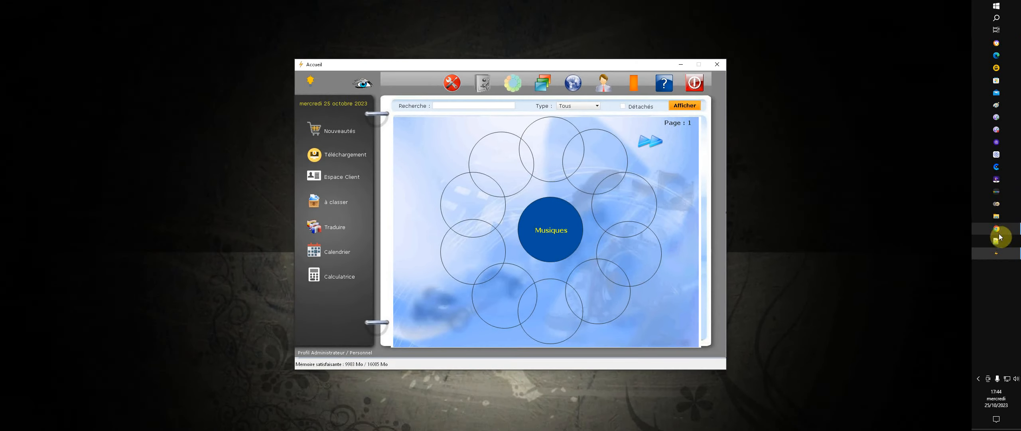
pyautogui.click(997, 231)
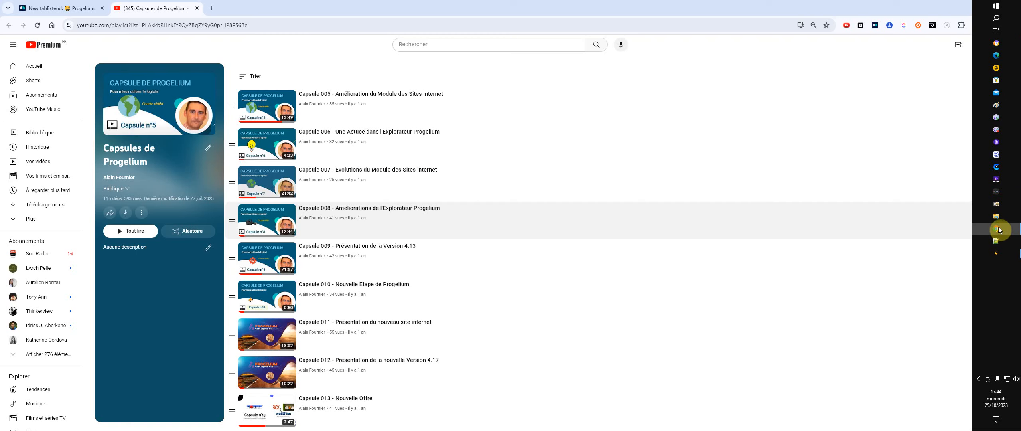
pyautogui.click(28, 219)
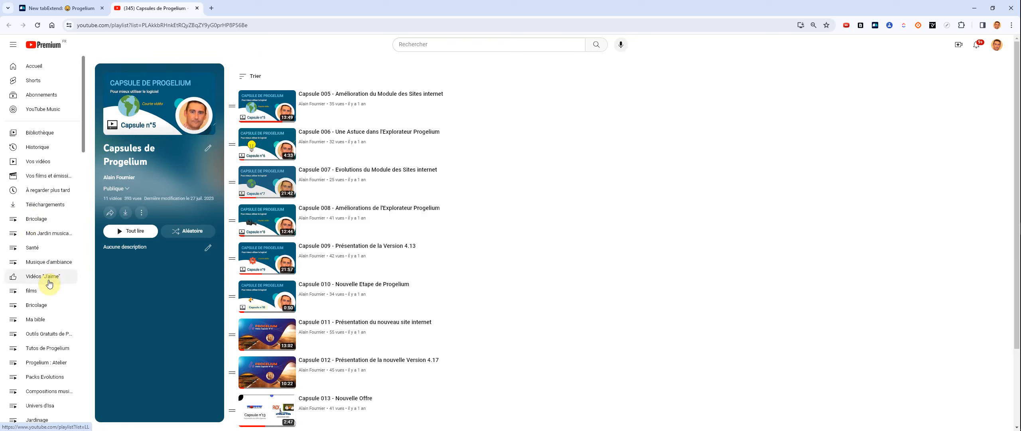
pyautogui.scroll(-1, 52, 295)
pyautogui.click(55, 351)
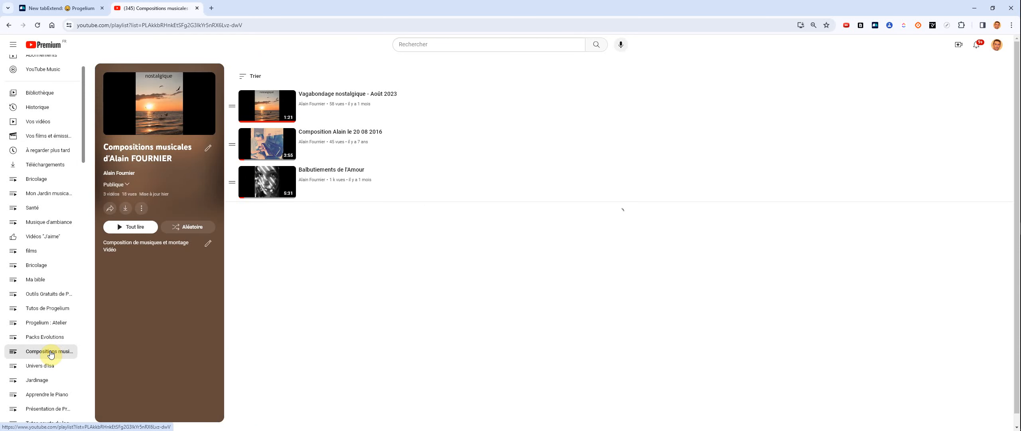
pyautogui.click(255, 25)
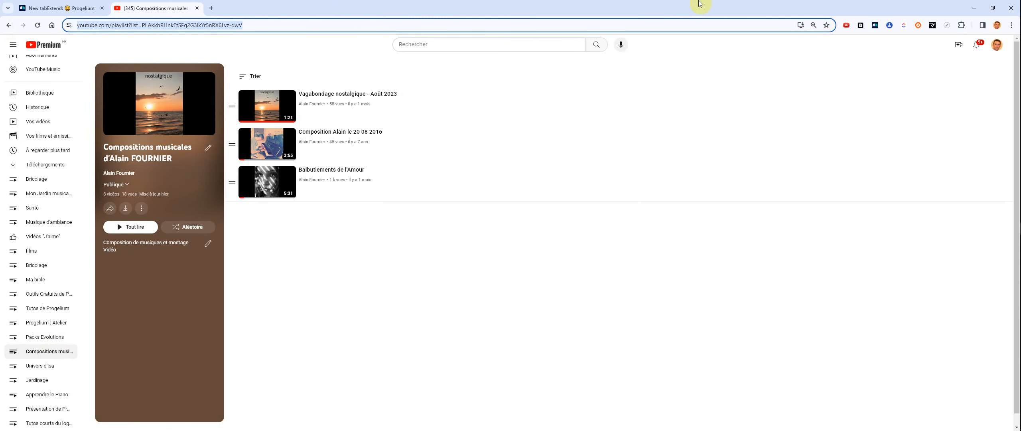
pyautogui.click(974, 8)
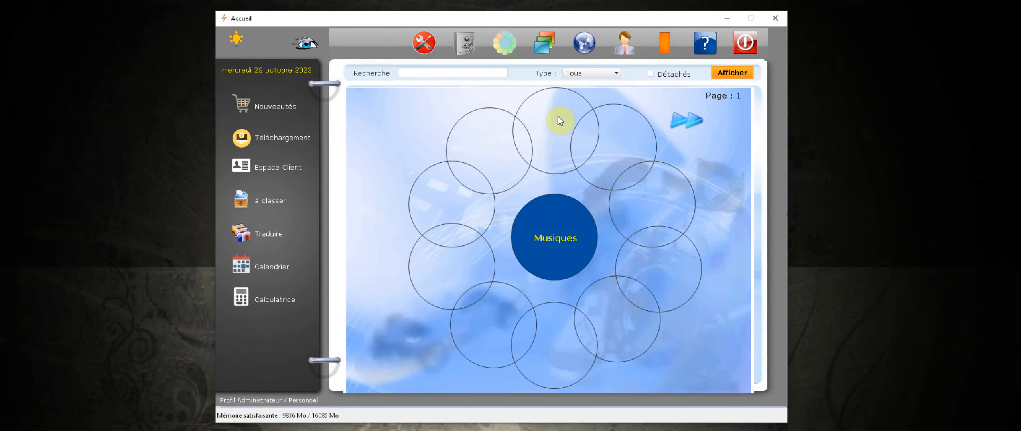
# Define the first Musiques petal as a website link titled "Compositions Misicales" with the copied YouTube playlist URL, and save it
pyautogui.rightClick(557, 116)
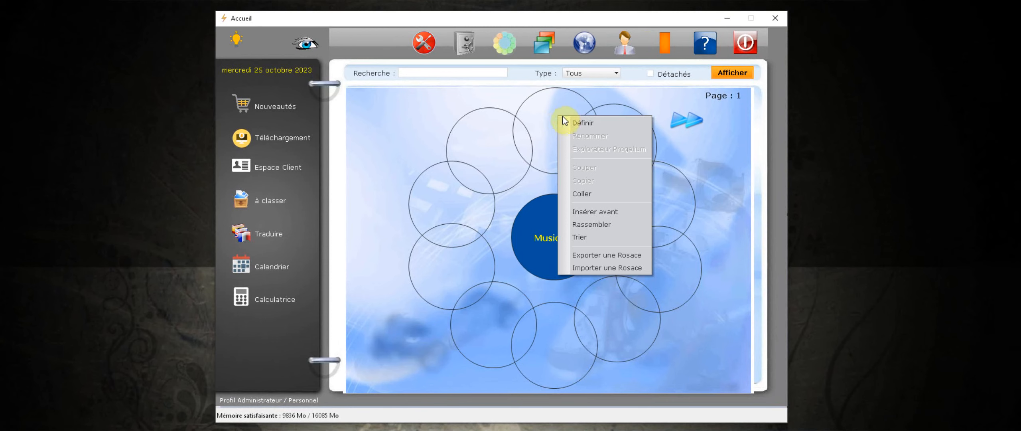
pyautogui.click(605, 123)
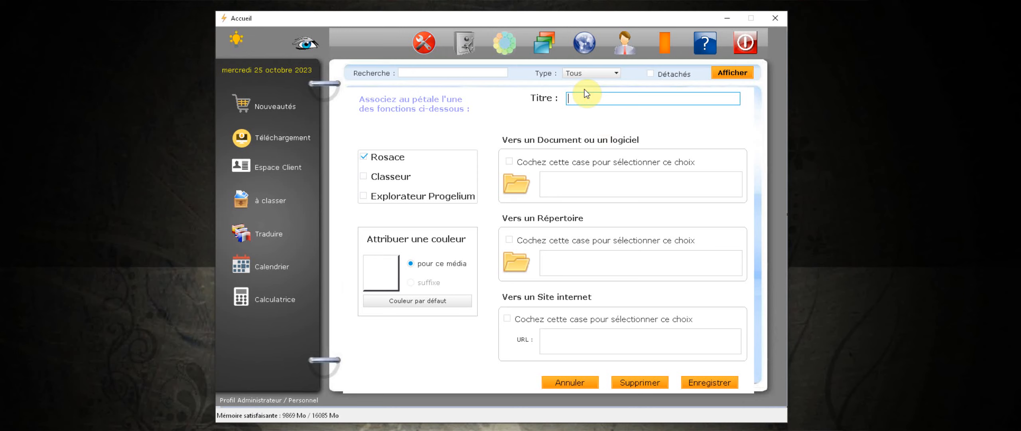
pyautogui.write('Compositions Misicales')
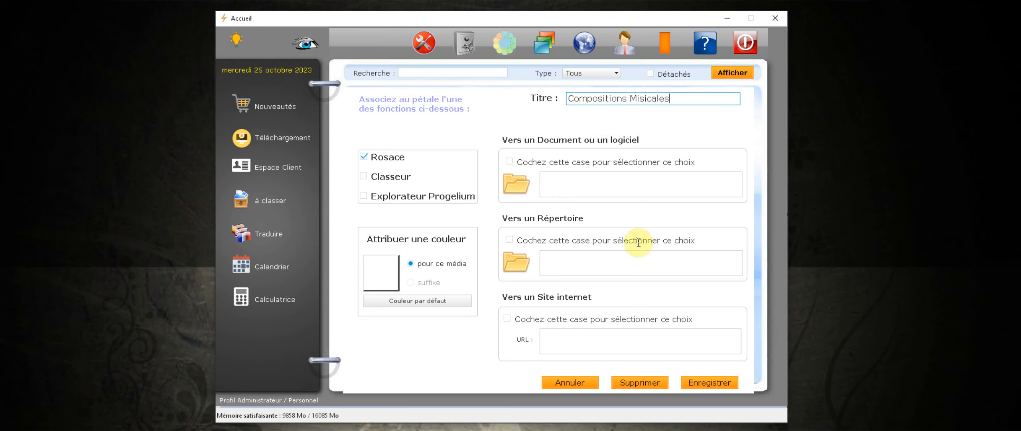
pyautogui.click(563, 343)
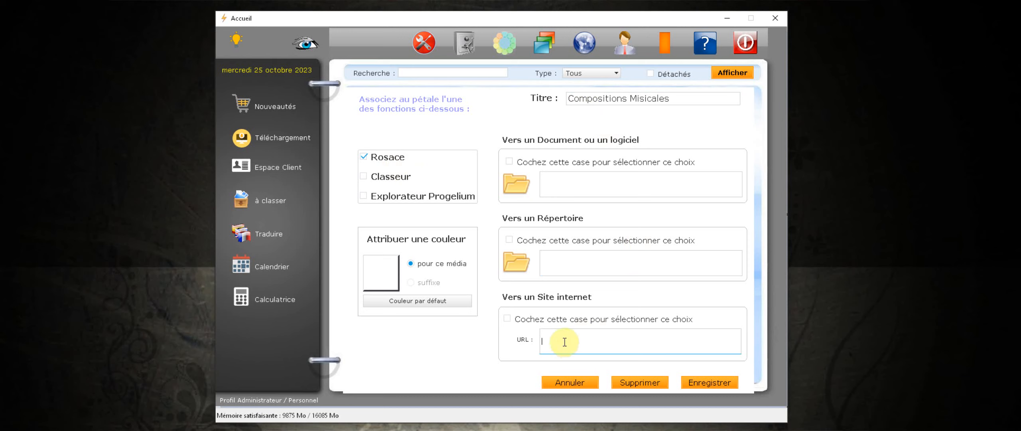
pyautogui.rightClick(559, 343)
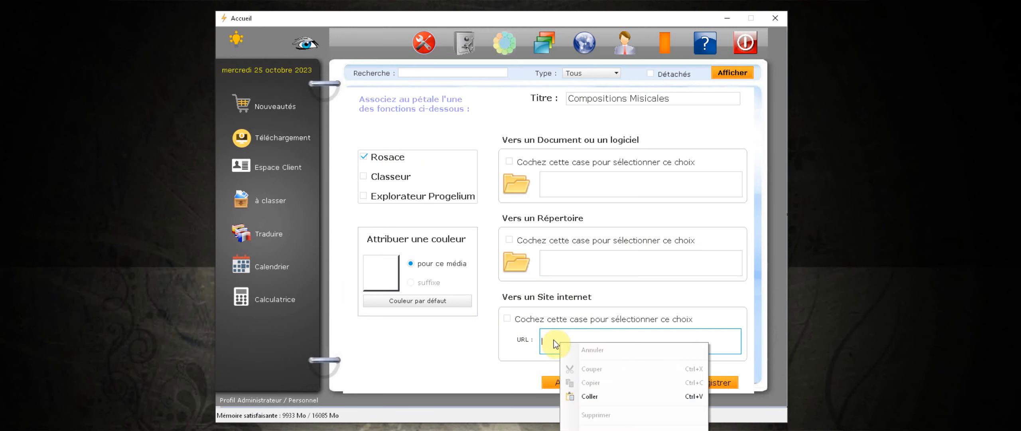
pyautogui.click(554, 340)
pyautogui.hotkey('ctrl', 'v')
pyautogui.click(559, 338)
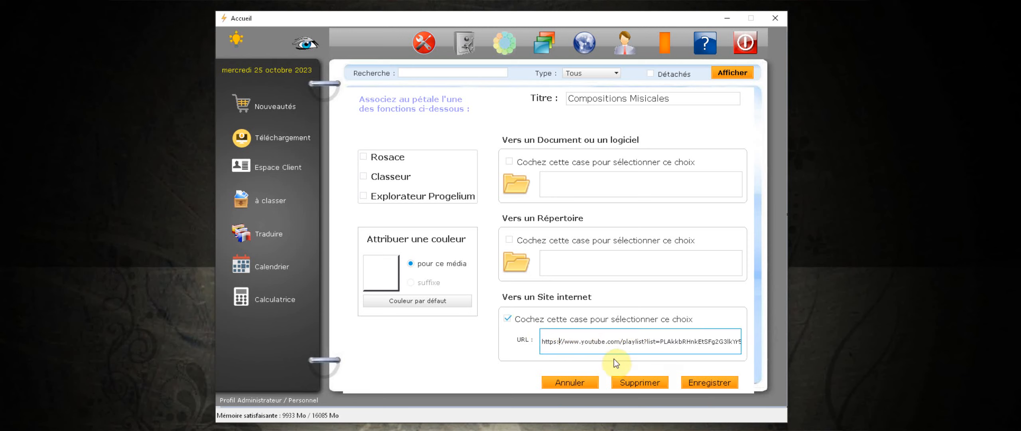
pyautogui.click(705, 381)
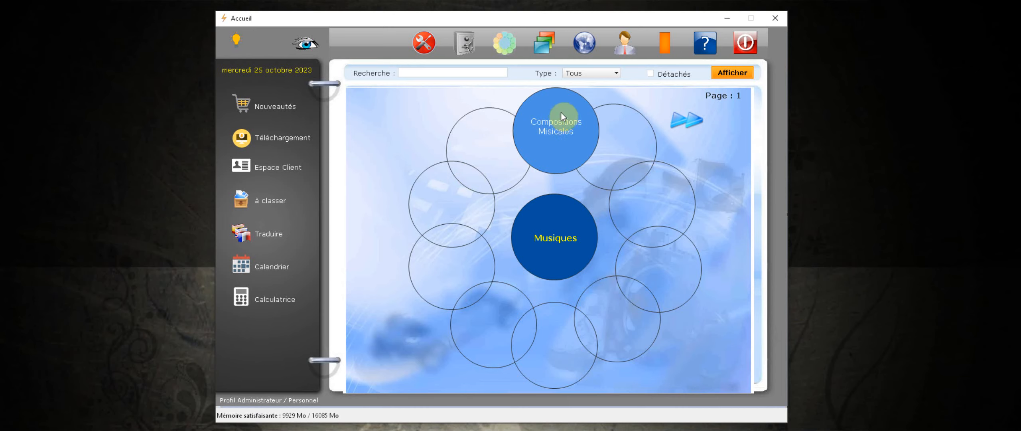
# Launch the Compositions Misicales petal's link and copy the URL of the "Musique d'ambiance" playlist from YouTube
pyautogui.click(559, 131)
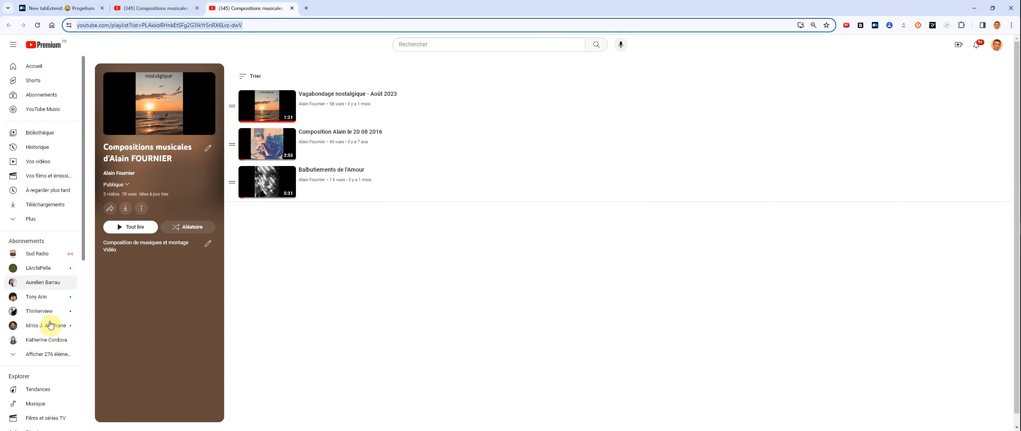
pyautogui.click(24, 220)
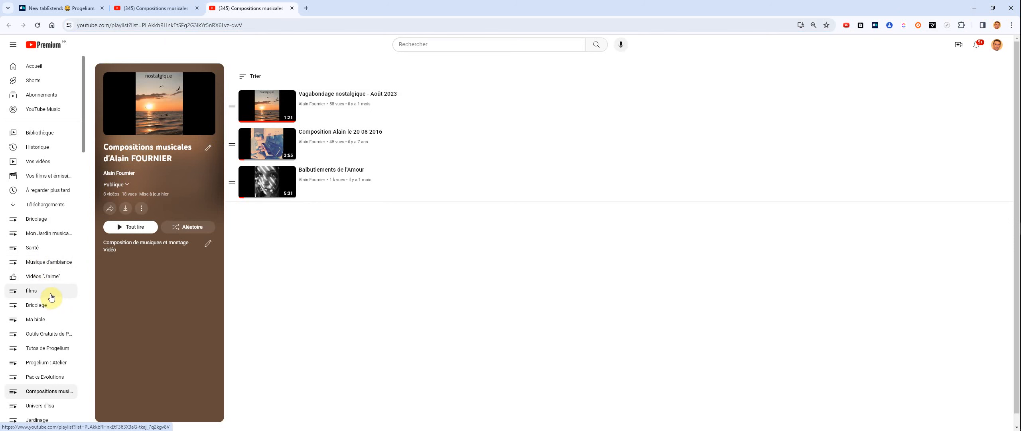
pyautogui.click(51, 264)
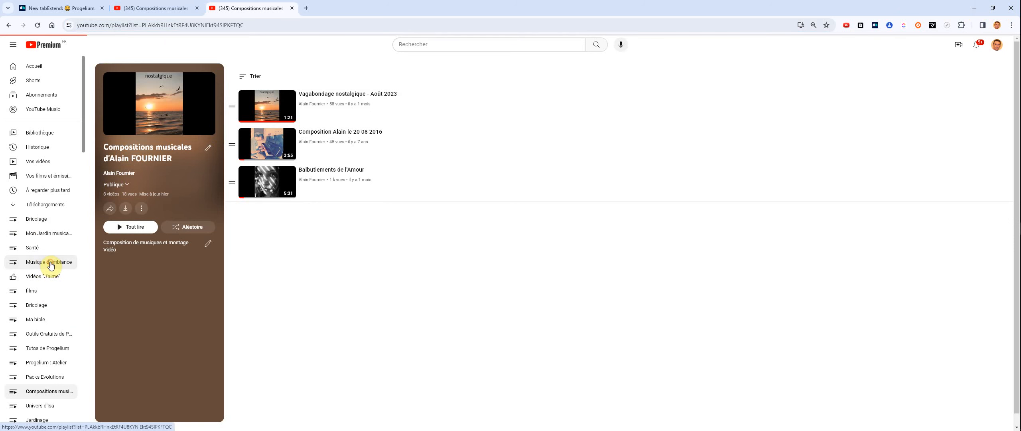
pyautogui.click(260, 25)
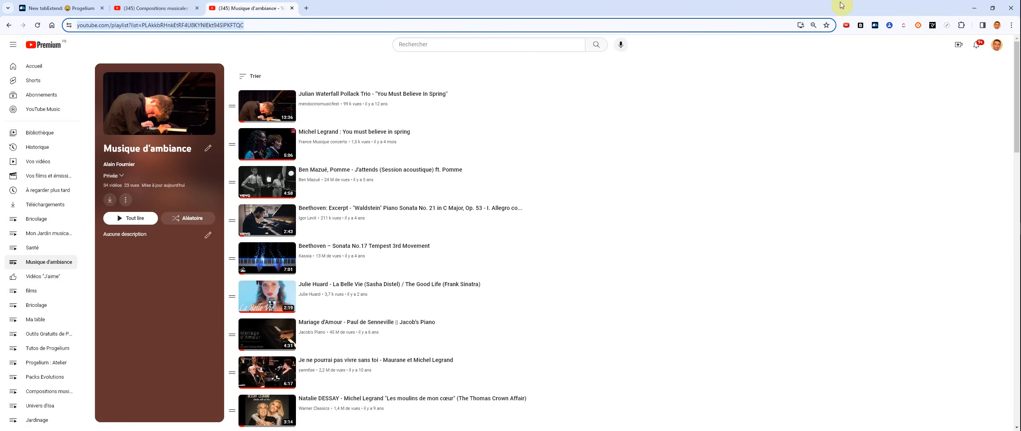
pyautogui.click(975, 8)
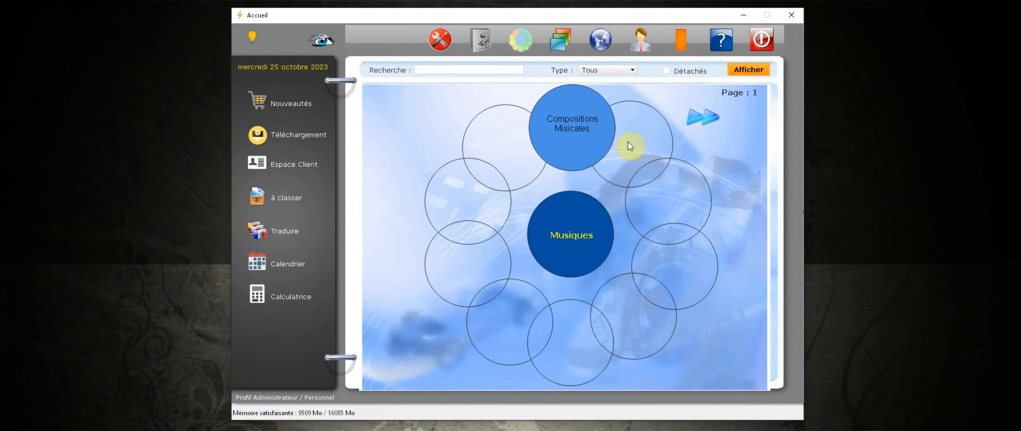
# Define the second Musiques petal as a website link titled "Musiques d'ambiance" with the copied YouTube playlist URL, and save it
pyautogui.rightClick(629, 145)
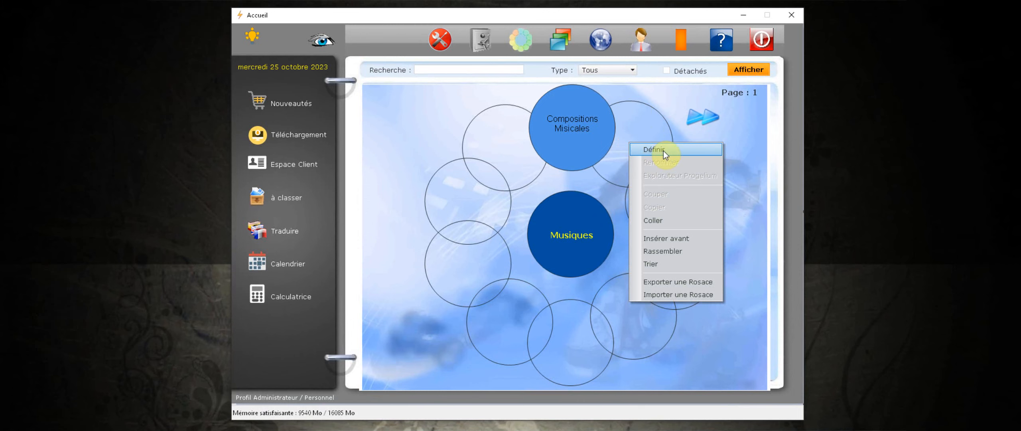
pyautogui.click(666, 150)
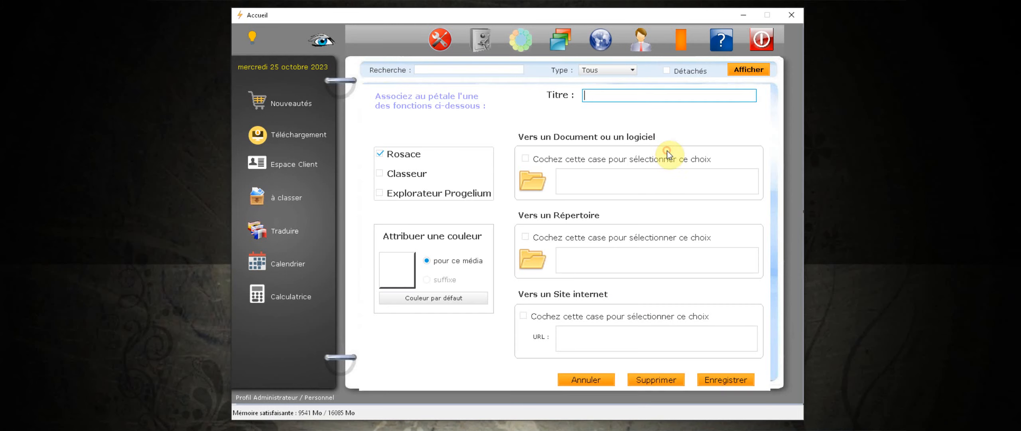
pyautogui.click(612, 91)
pyautogui.write("Musiques d'ambian,")
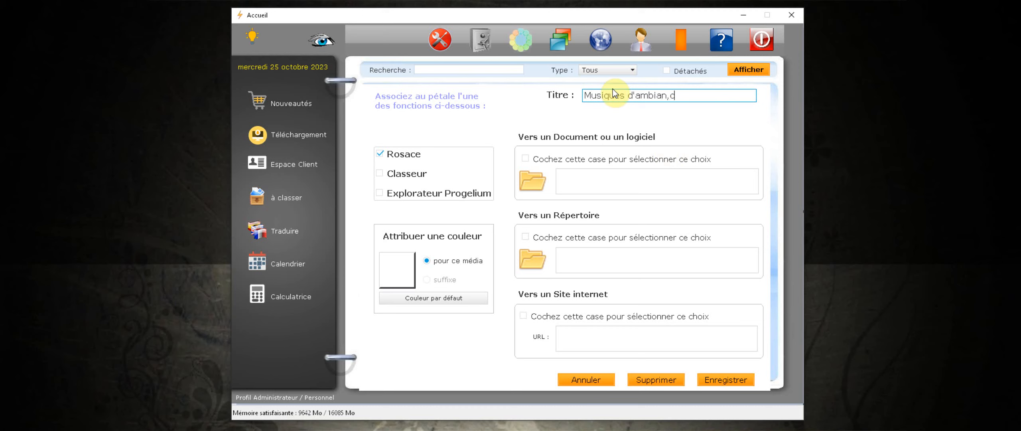
pyautogui.press('BackSpace')
pyautogui.write('ce')
pyautogui.click(607, 340)
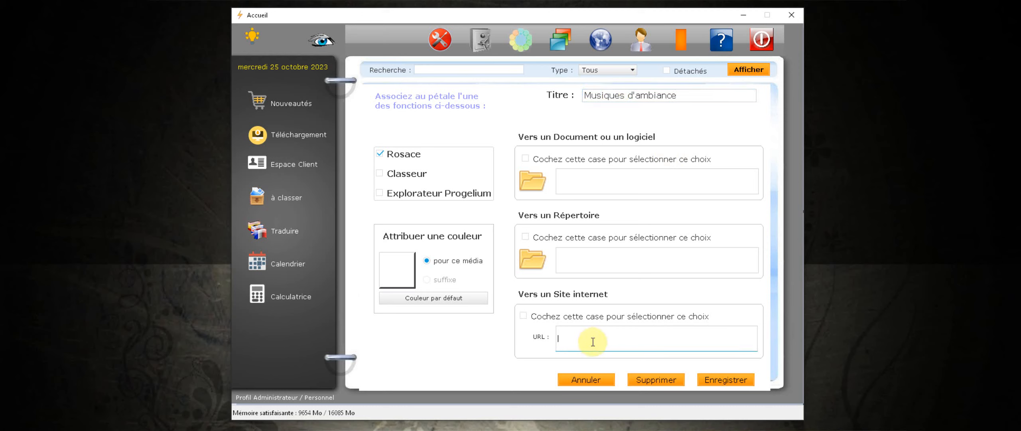
pyautogui.doubleClick(592, 340)
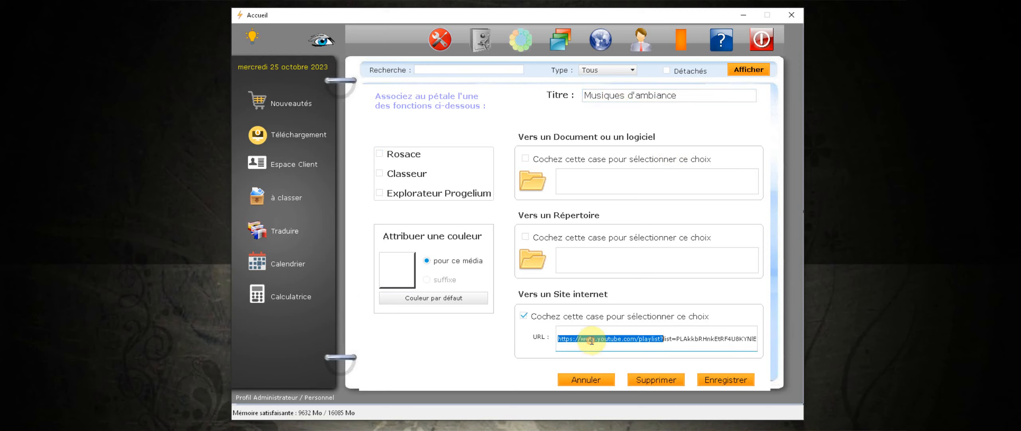
pyautogui.click(725, 381)
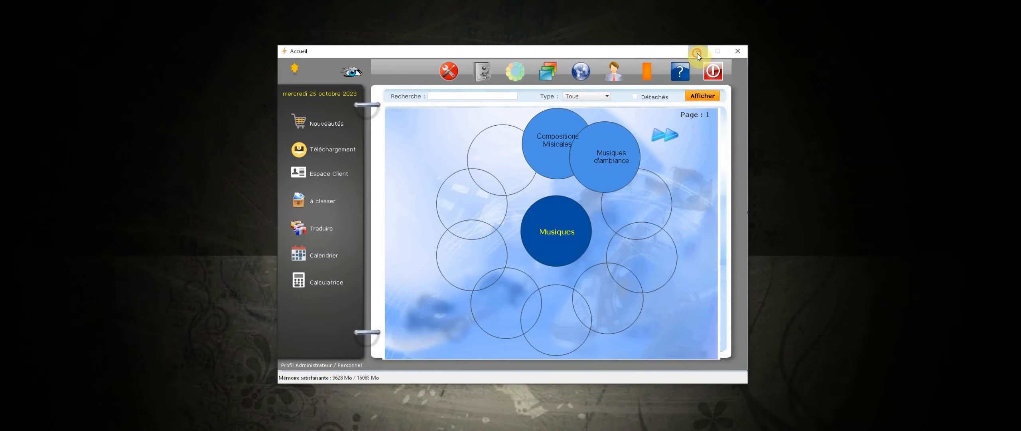
# Switch to YouTube in the browser, open the "Mon Jardin musical privé" playlist and copy its URL
pyautogui.click(697, 52)
pyautogui.click(996, 172)
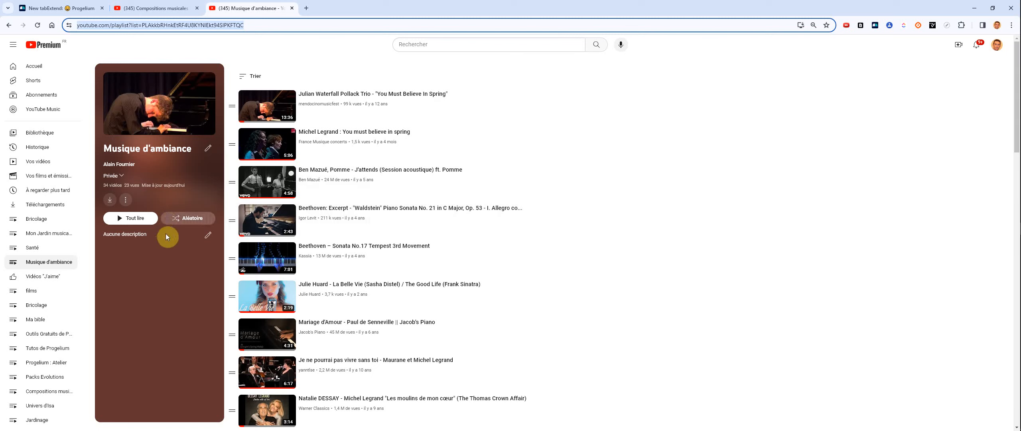
pyautogui.scroll(-3, 49, 116)
pyautogui.click(50, 118)
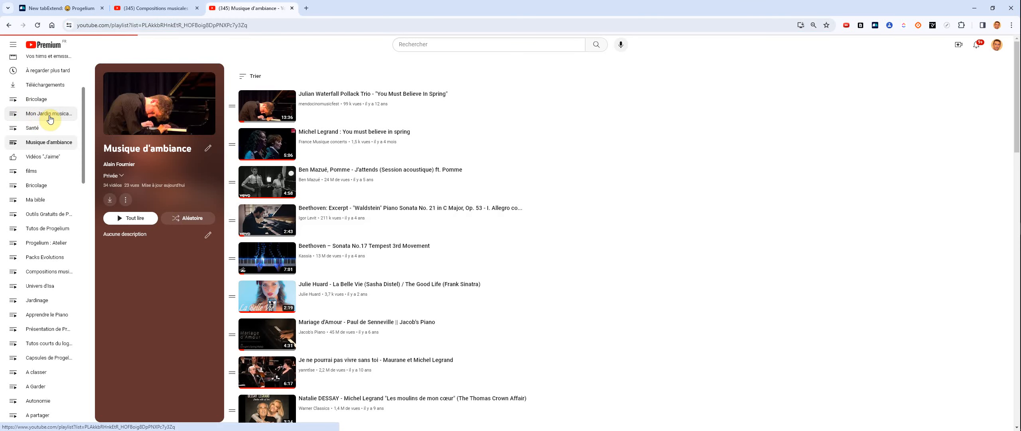
pyautogui.scroll(-4, 397, 297)
pyautogui.scroll(4, 398, 297)
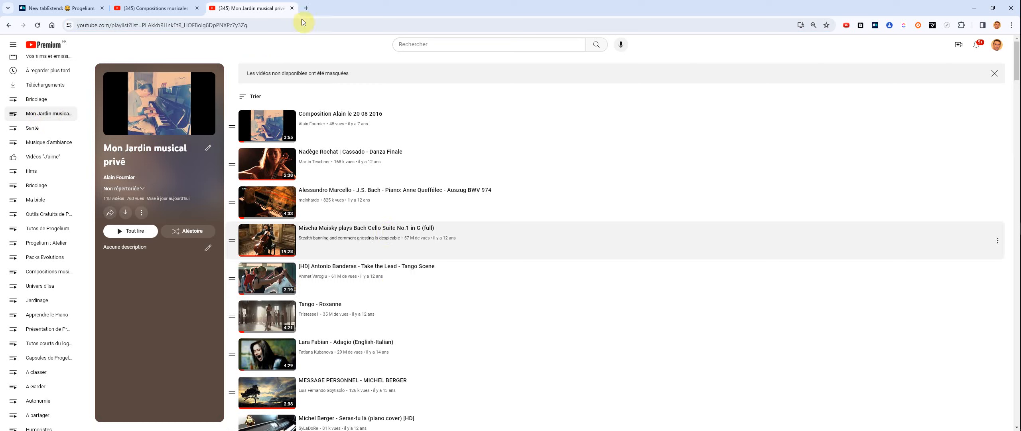
pyautogui.click(263, 25)
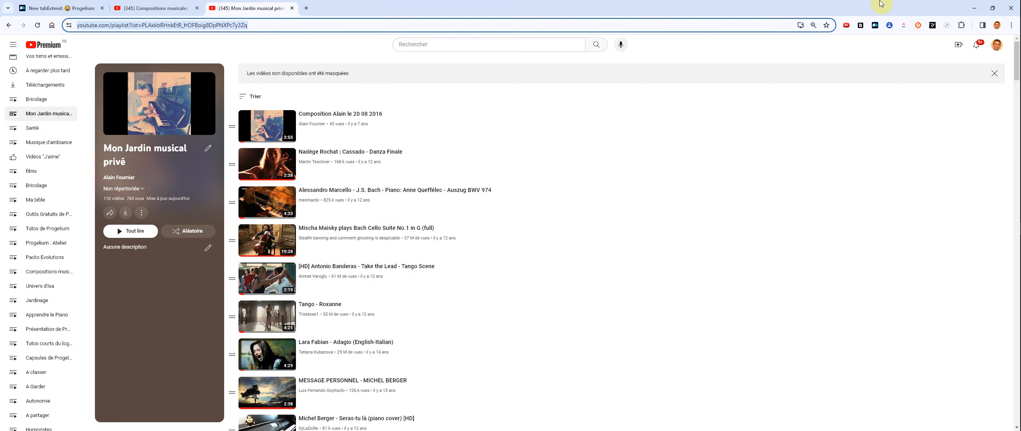
# Back in Progelium, define the third Musiques petal as a website link titled "mon Jardin musical" with the copied playlist URL, and save it
pyautogui.click(1011, 8)
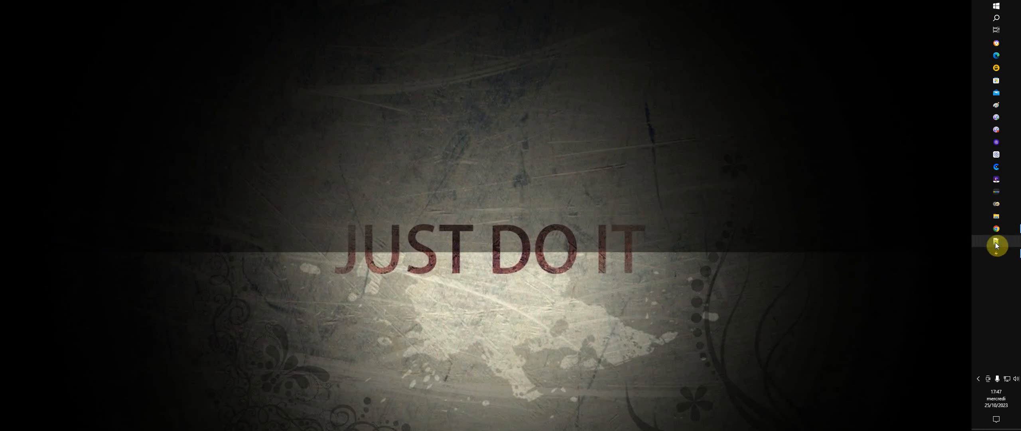
pyautogui.click(993, 259)
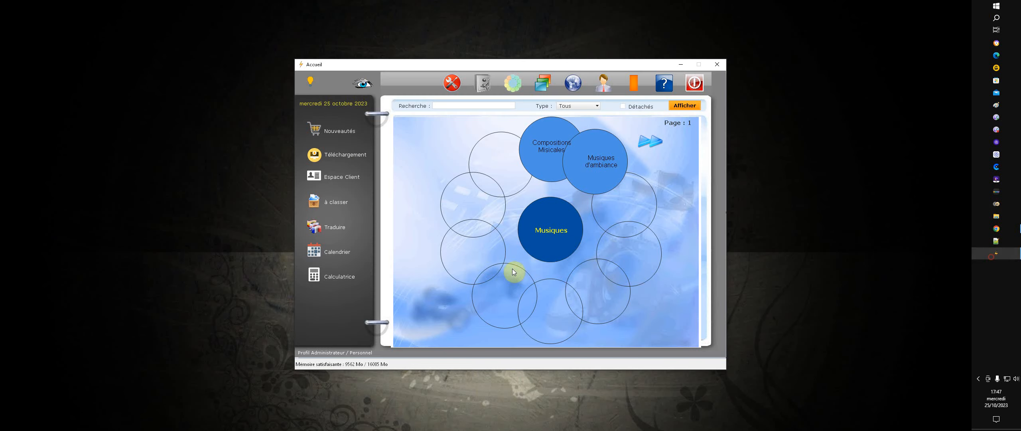
pyautogui.rightClick(628, 202)
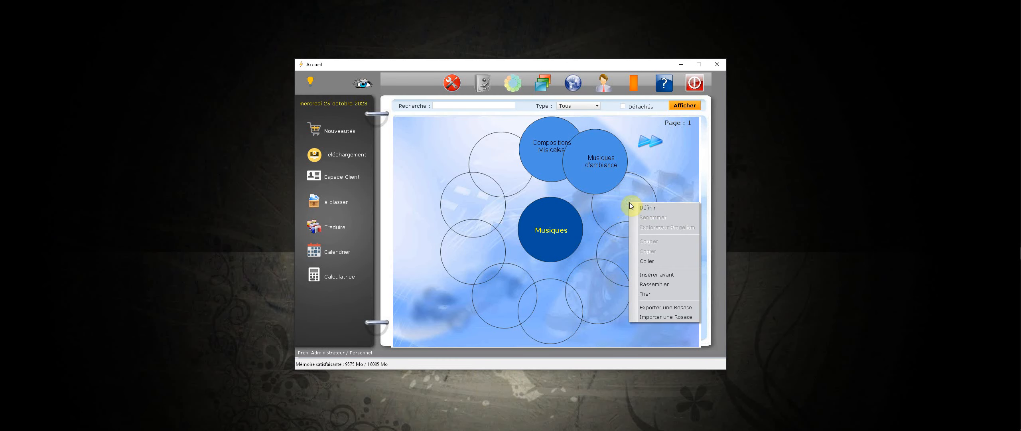
pyautogui.click(662, 208)
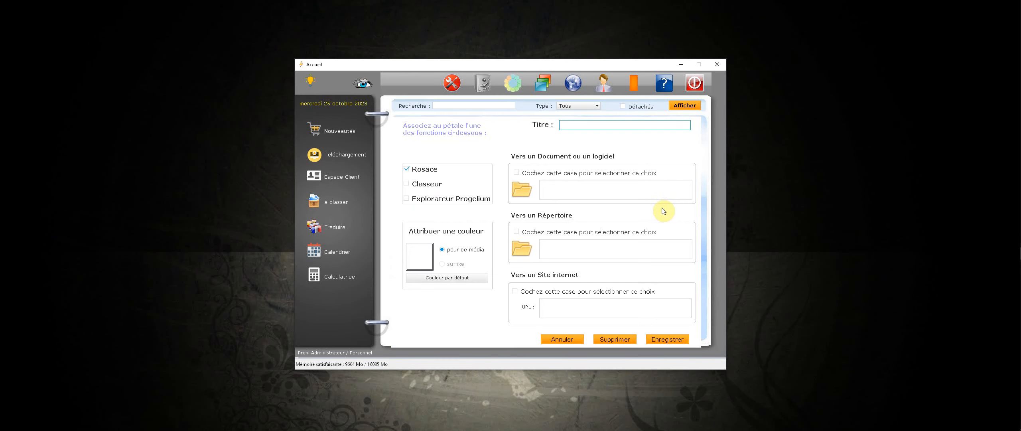
pyautogui.click(576, 123)
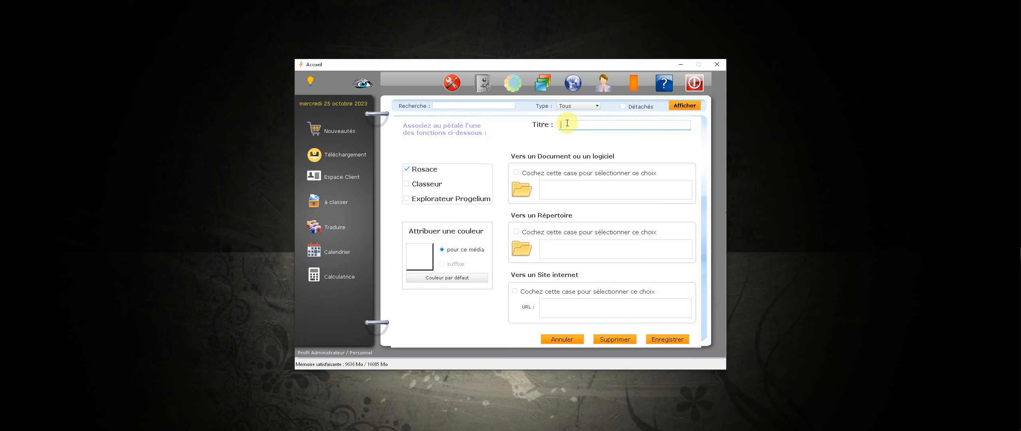
pyautogui.write('mon Jardin musical')
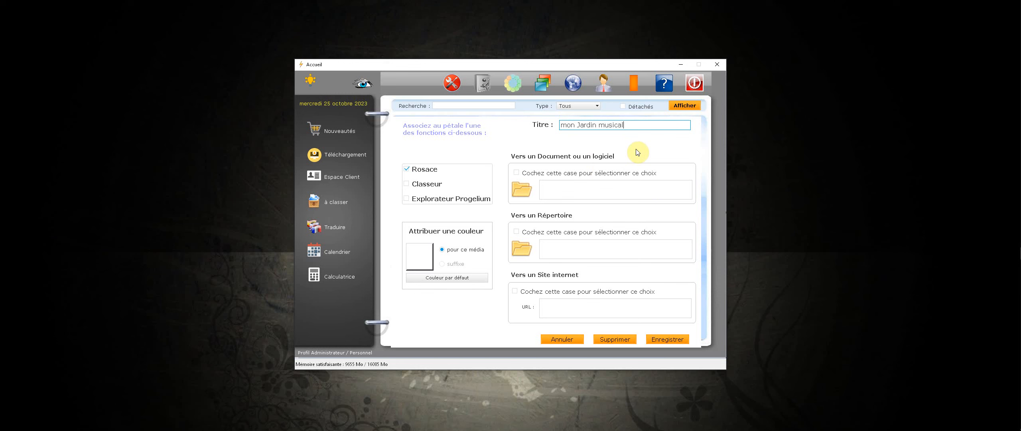
pyautogui.moveTo(578, 306); pyautogui.dragTo(623, 301)
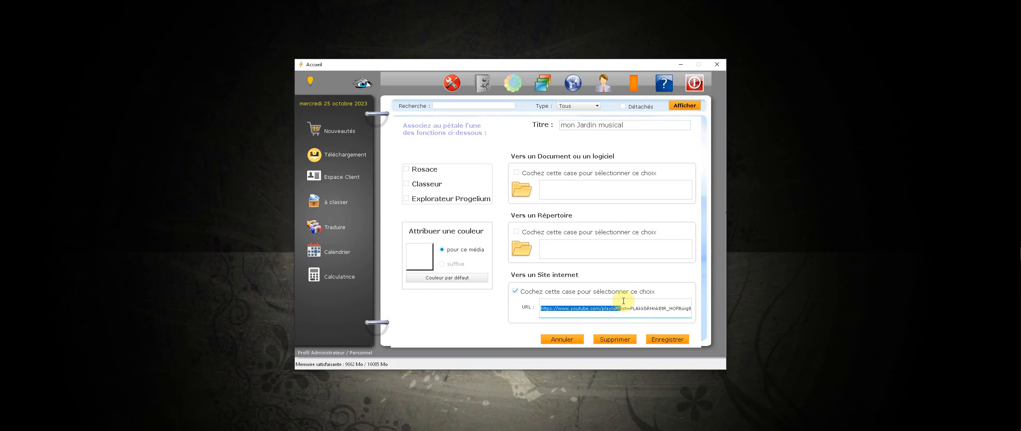
pyautogui.click(667, 339)
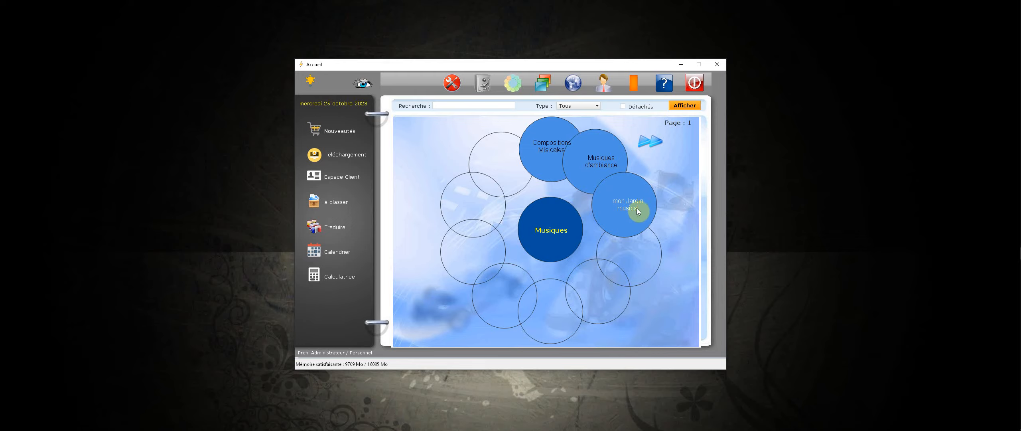
# Launch the mon Jardin musical petal's link to test it, and return to Progelium to open the Mes Savoirs rosace
pyautogui.click(635, 211)
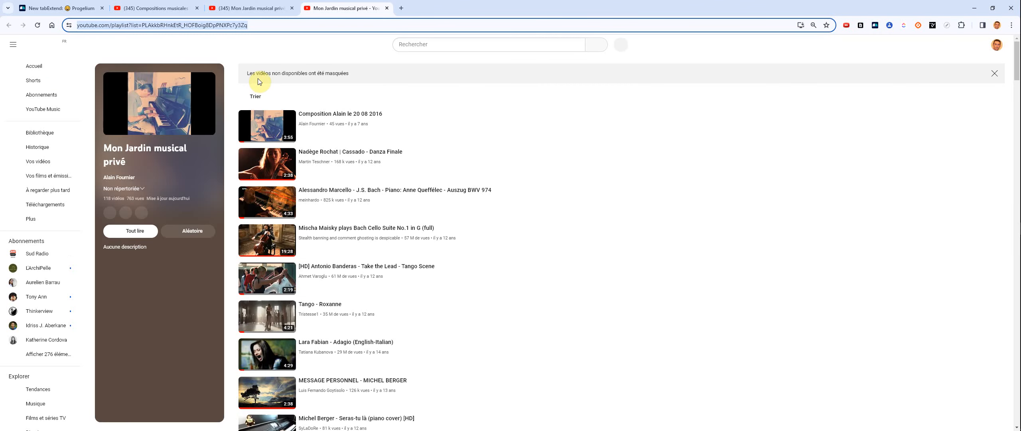
pyautogui.click(974, 8)
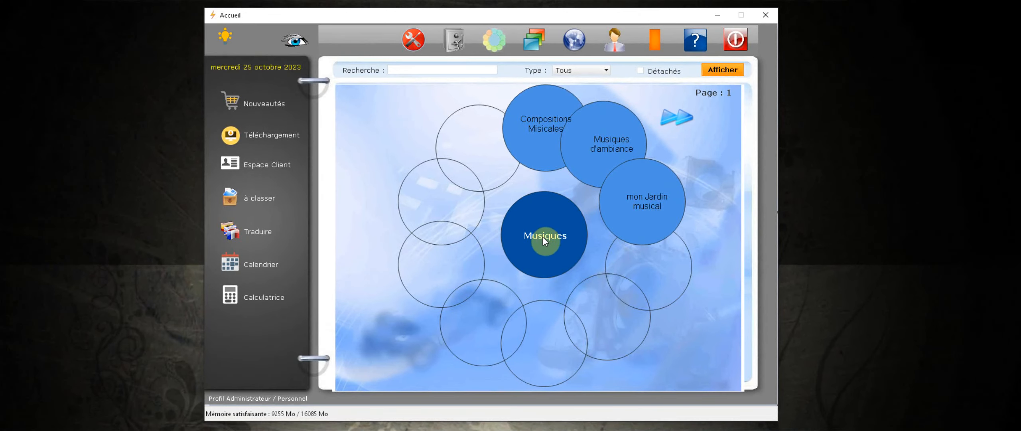
pyautogui.click(555, 234)
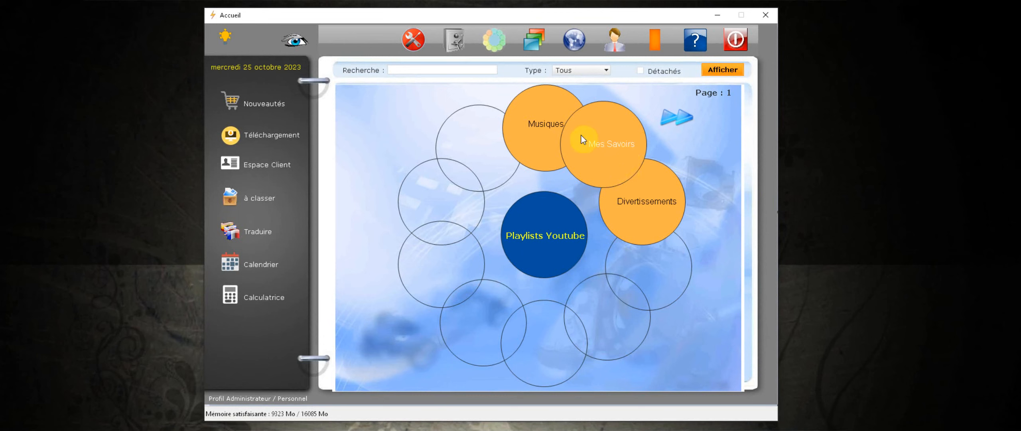
pyautogui.click(609, 148)
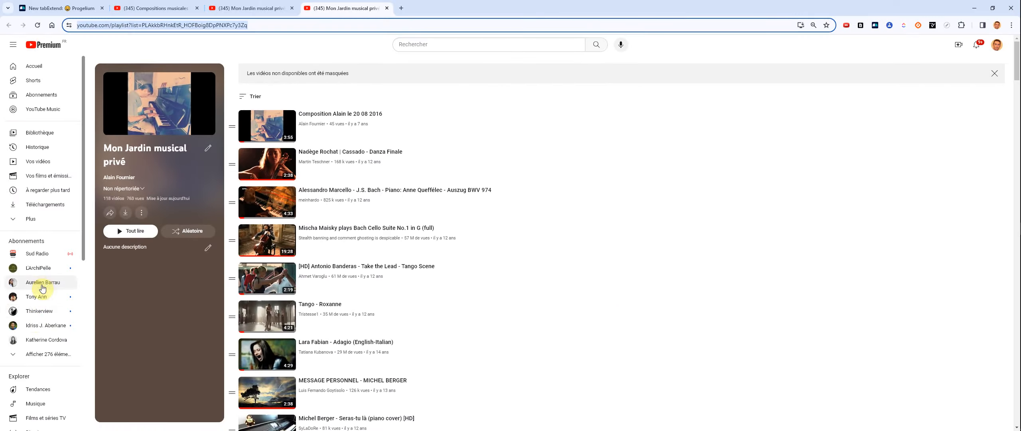
# Expand the playlist list in YouTube, open the first Bricolage playlist and copy its URL
pyautogui.click(24, 219)
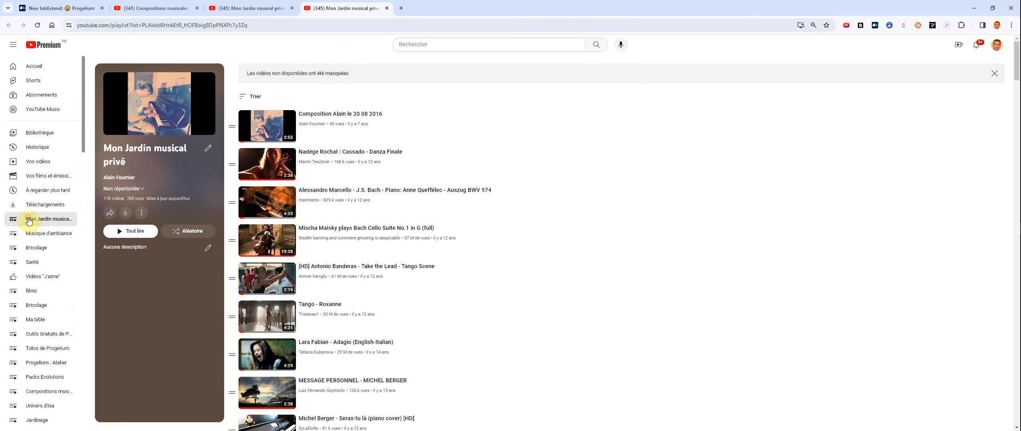
pyautogui.click(50, 249)
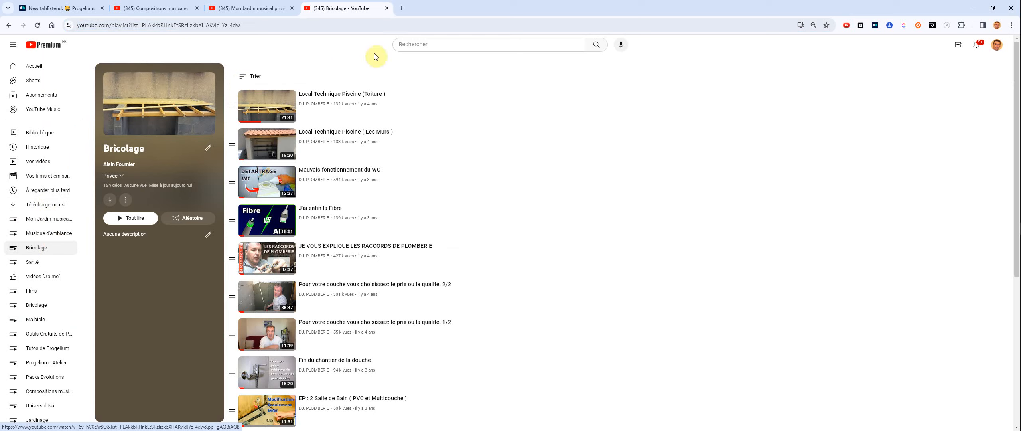
pyautogui.click(250, 28)
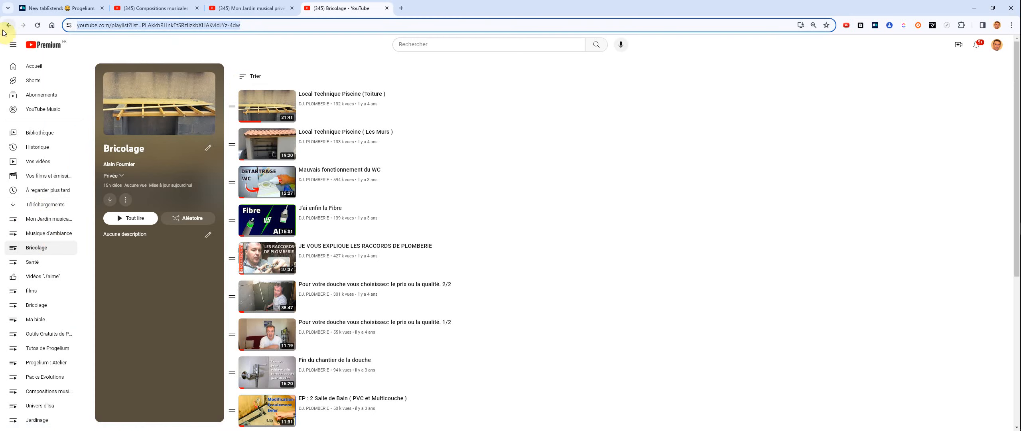
# Back in Progelium, define the first Mes Savoirs petal as a website link titled "Bricolage" with the copied playlist URL, and save it
pyautogui.click(973, 8)
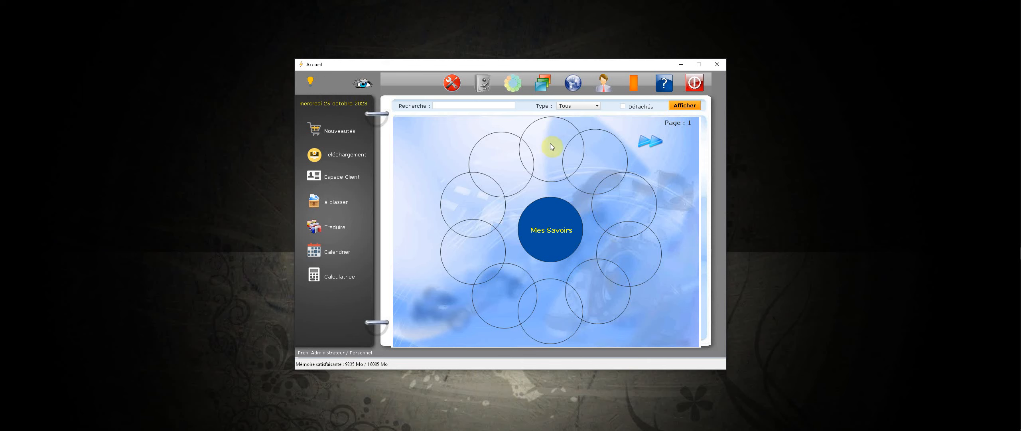
pyautogui.rightClick(550, 142)
pyautogui.click(567, 147)
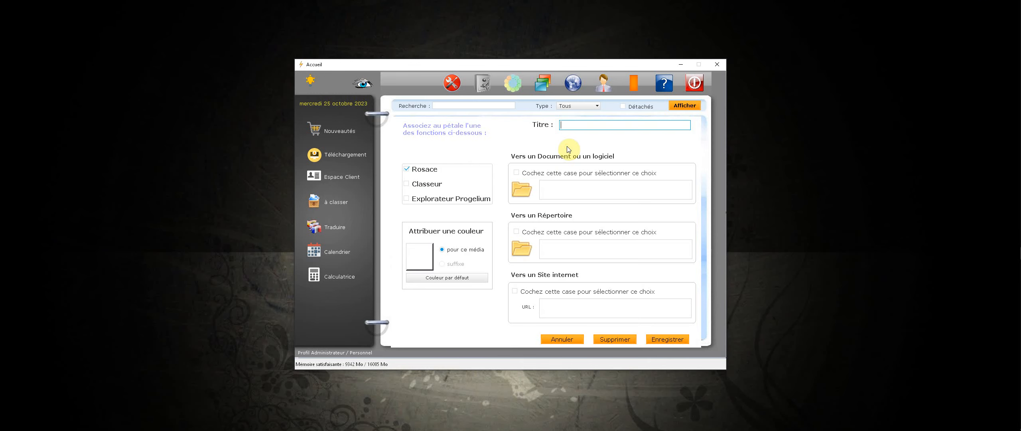
pyautogui.click(572, 125)
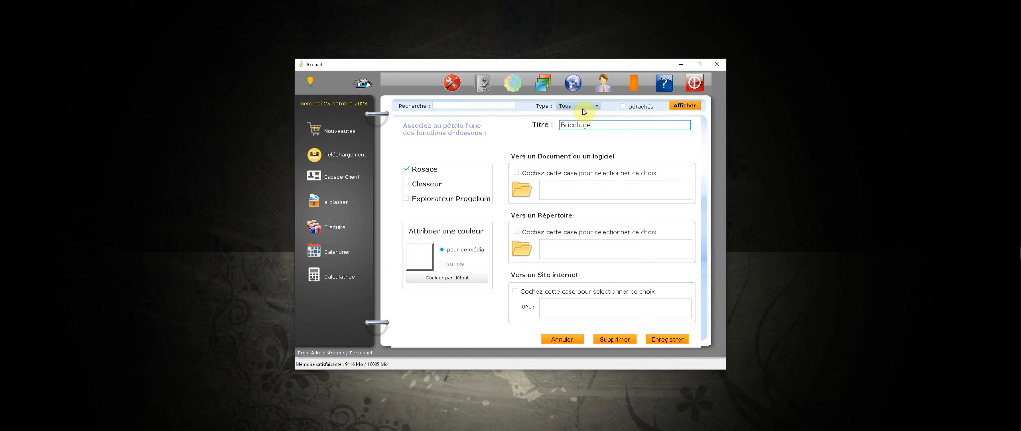
pyautogui.click(579, 307)
pyautogui.hotkey('ctrl', 'v')
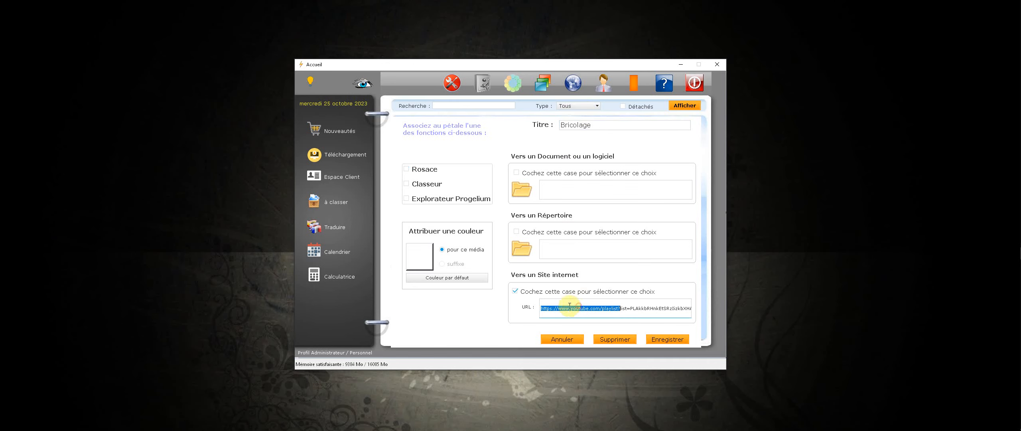
pyautogui.click(688, 340)
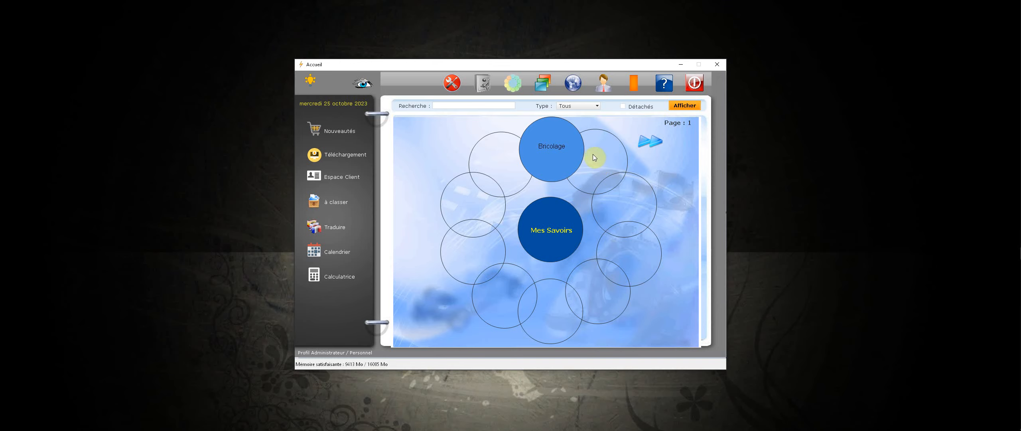
# Switch to YouTube in the browser, open the Jardinage playlist and copy its URL
pyautogui.hotkey('alt', 'Tab')
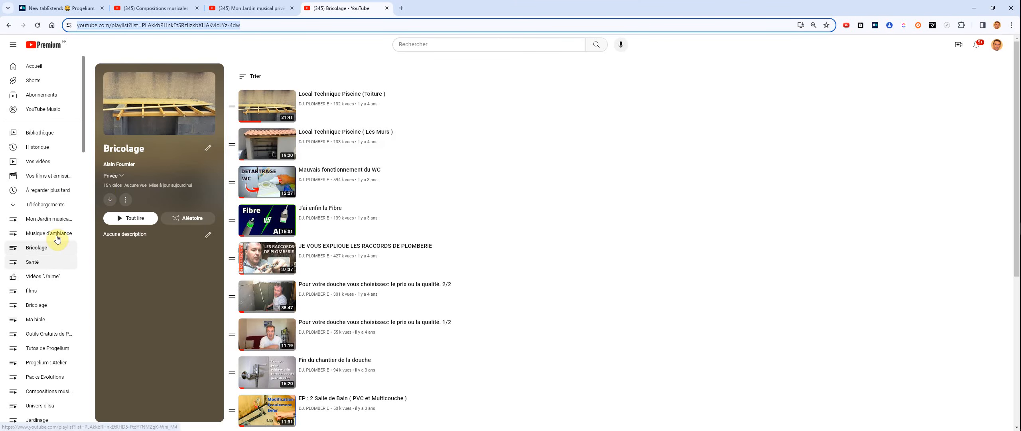
pyautogui.scroll(-1, 44, 359)
pyautogui.click(40, 380)
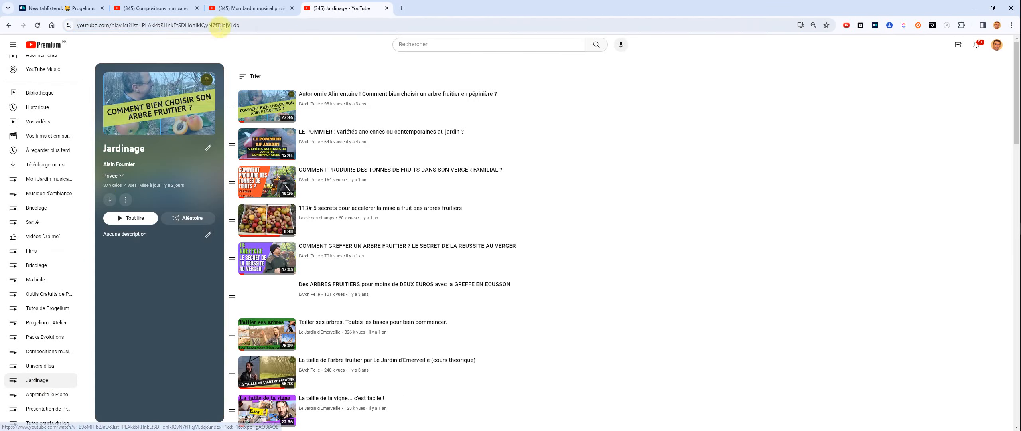
pyautogui.click(270, 25)
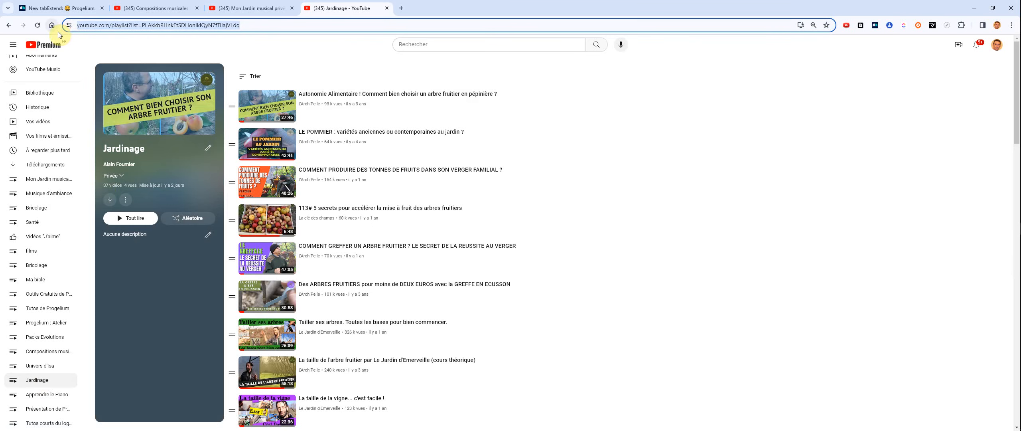
# Back in Progelium, define the second Mes Savoirs petal as a website link titled "Jardinage" with the copied playlist URL, and save it
pyautogui.hotkey('alt', 'Tab')
pyautogui.rightClick(613, 151)
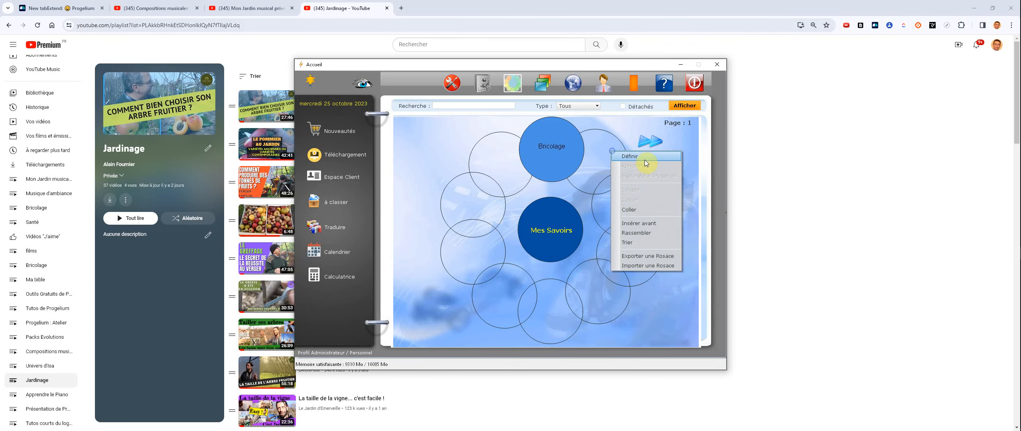
pyautogui.click(645, 160)
pyautogui.click(574, 125)
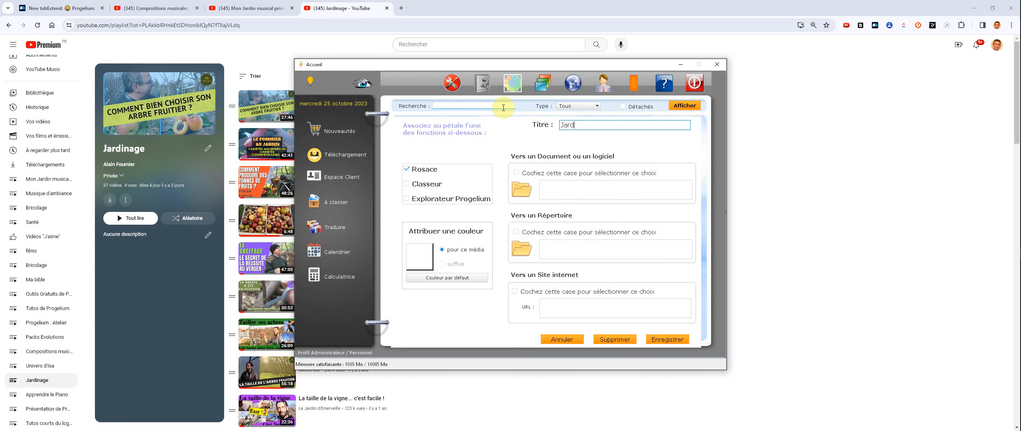
pyautogui.write('Jardinage')
pyautogui.doubleClick(554, 311)
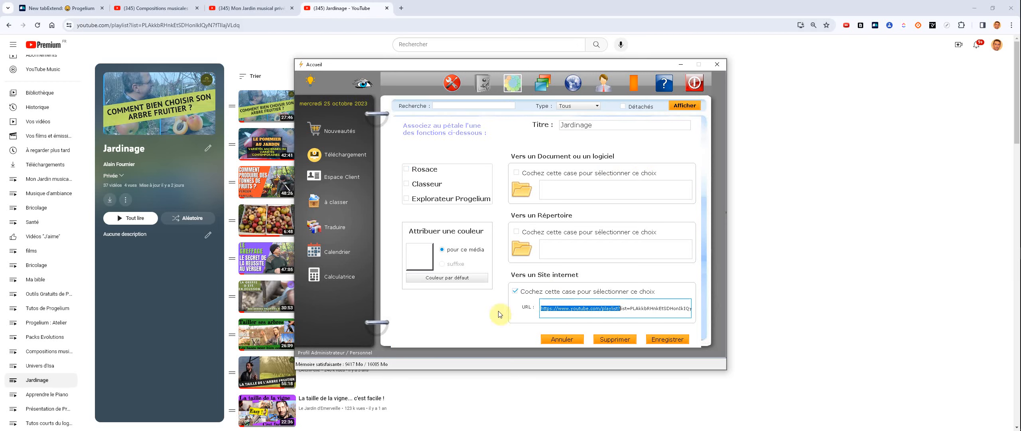
pyautogui.click(669, 339)
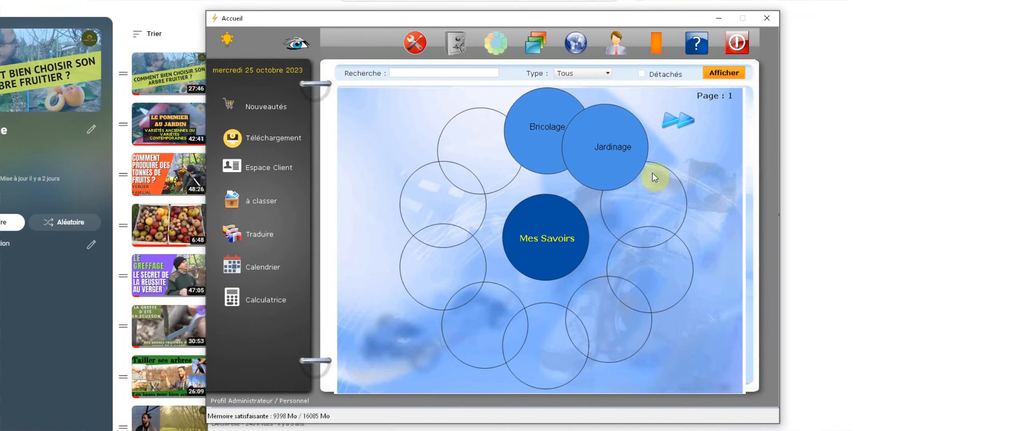
# Test the Jardinage petal's link, and go back through the Playlists Youtube rosace to reopen Mes Savoirs
pyautogui.click(620, 156)
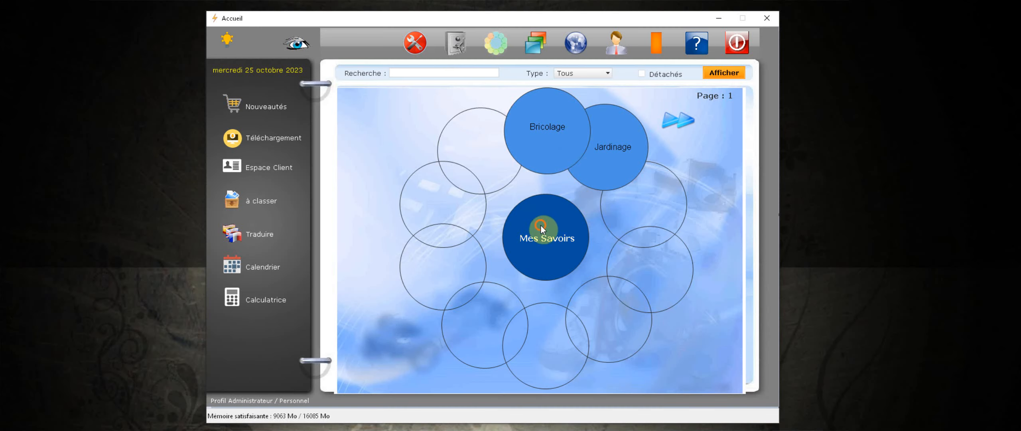
pyautogui.click(540, 225)
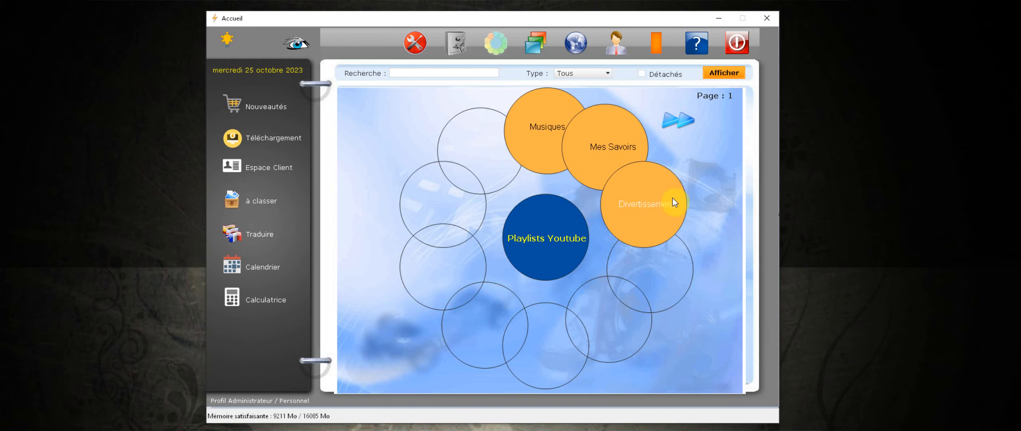
pyautogui.click(620, 148)
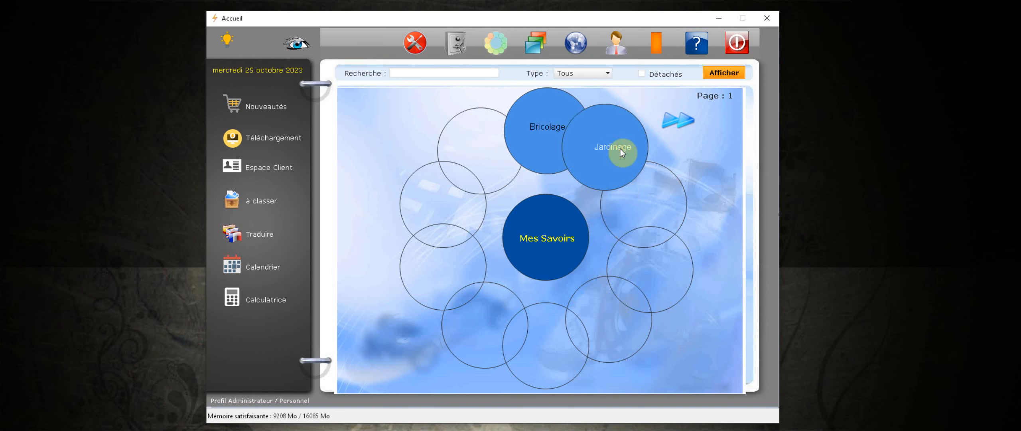